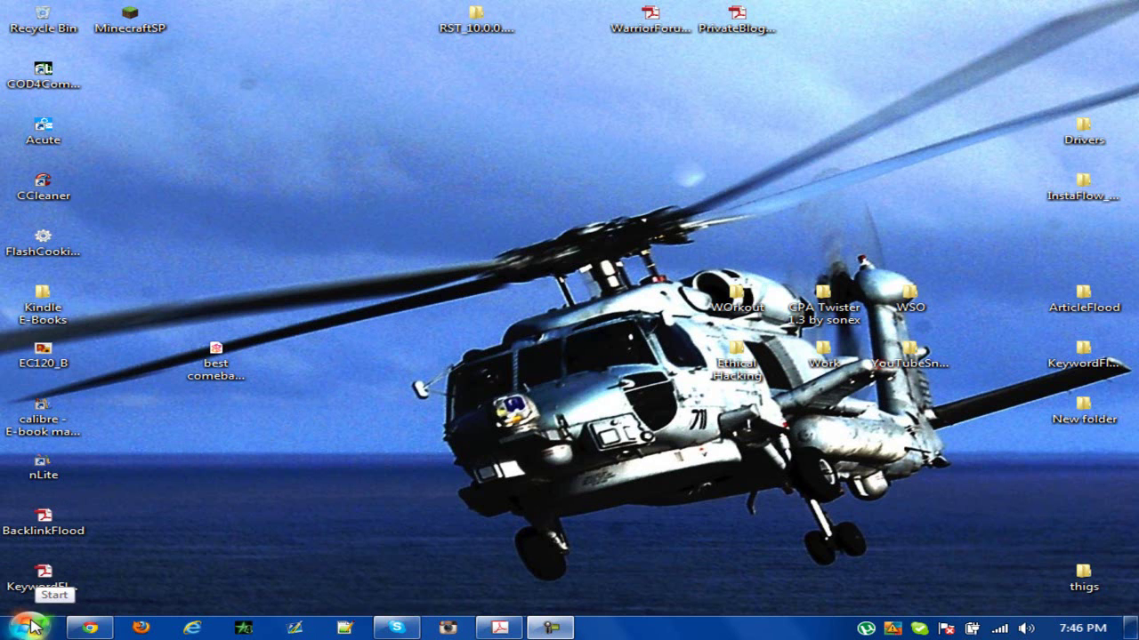
Open Computer Management from the Start menu and show Disk Management under Storage.
left_click(29, 626)
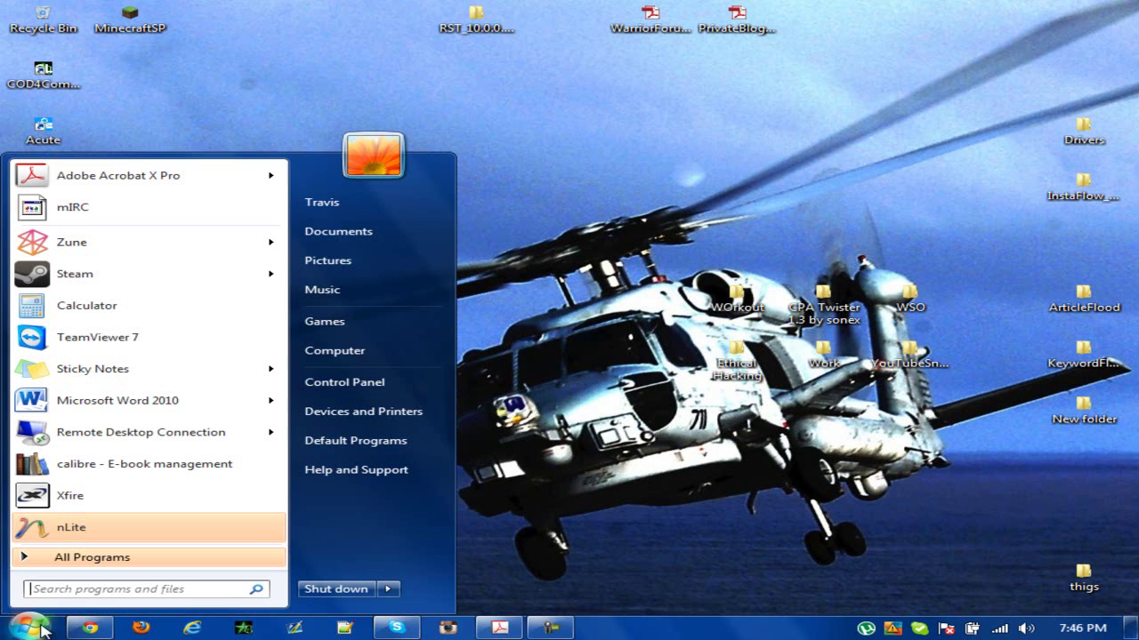
right_click(400, 356)
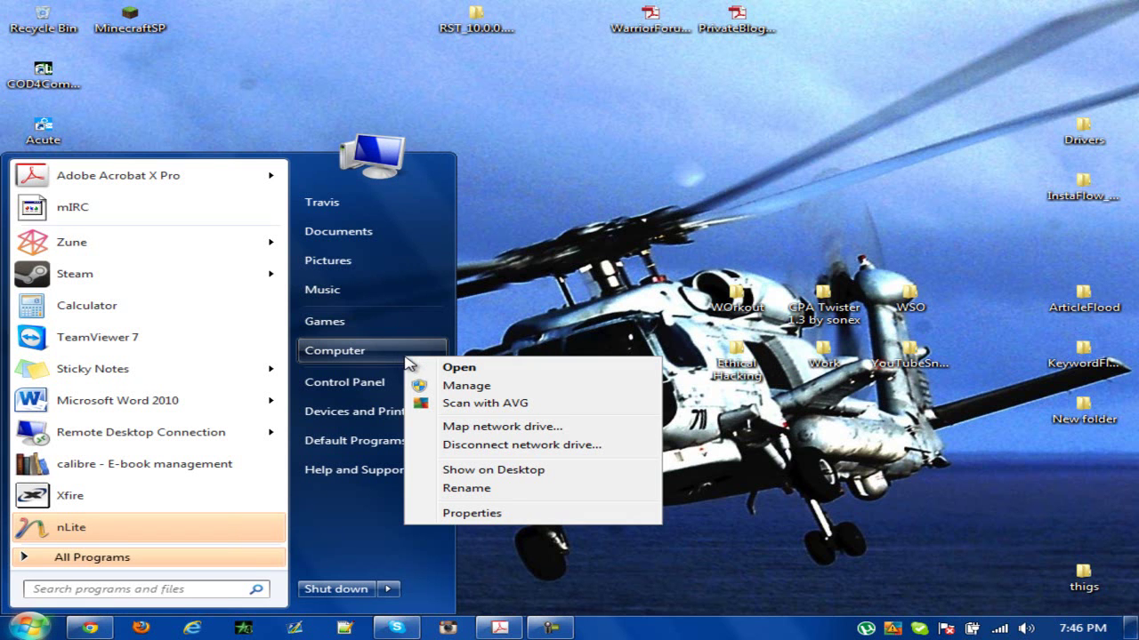
left_click(489, 390)
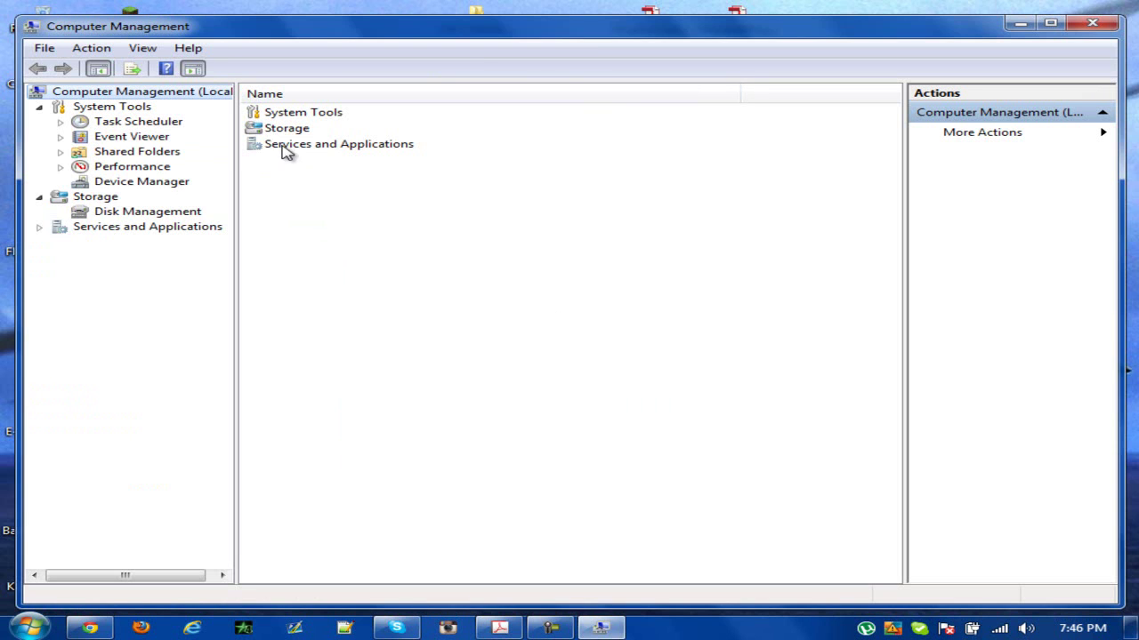
double_click(294, 130)
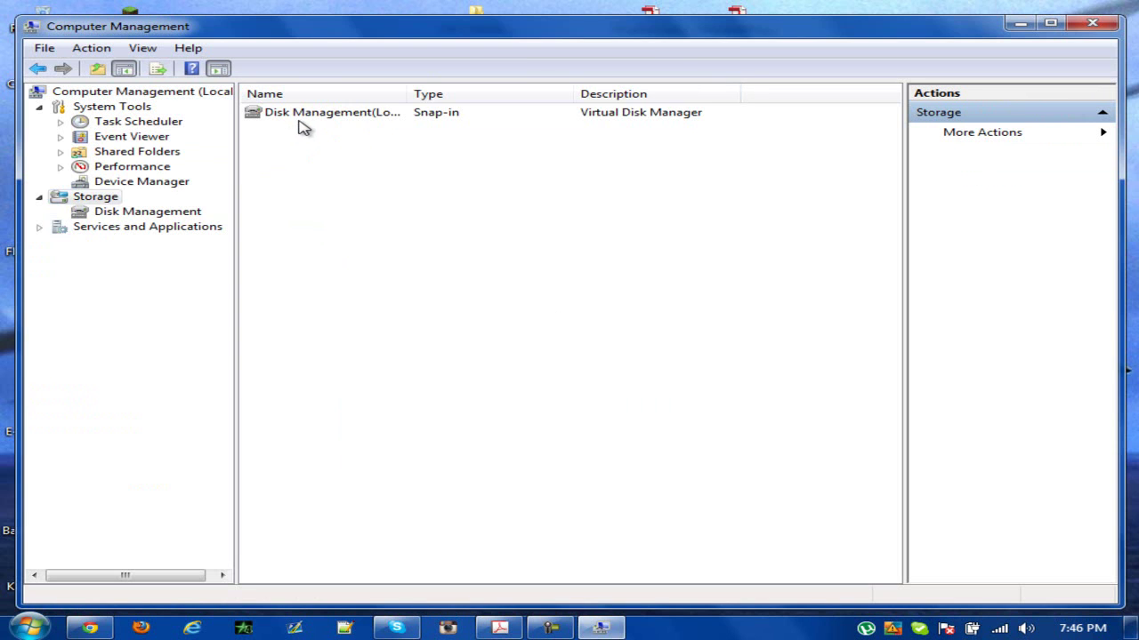
double_click(313, 119)
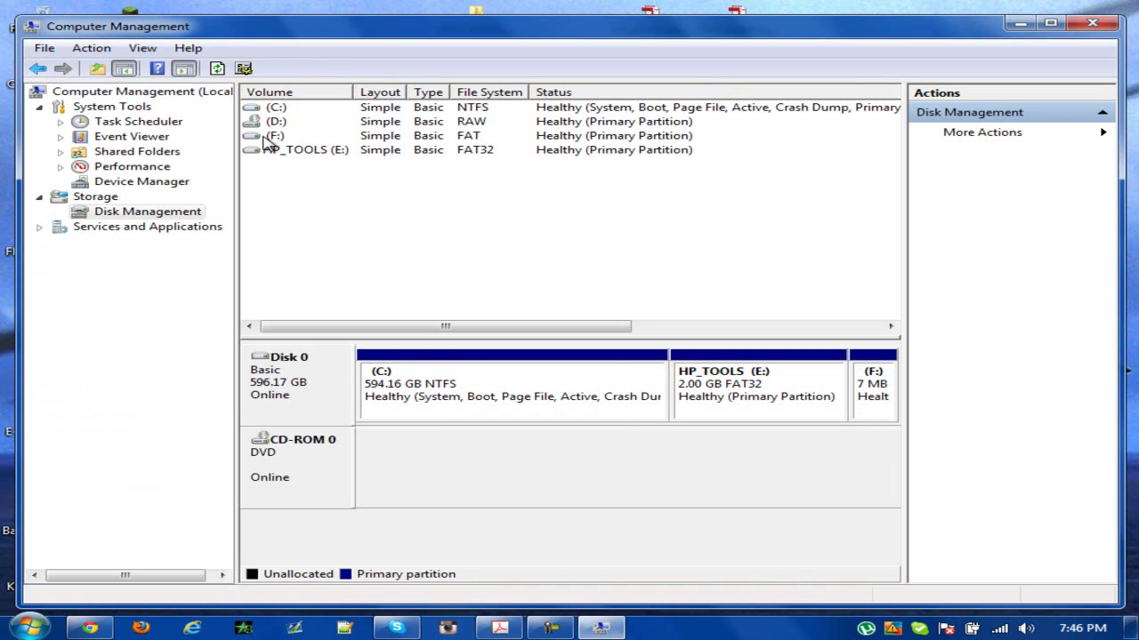
Open Shrink Volume for C:, offering up to 292027 MB, and select the amount field.
left_click(463, 403)
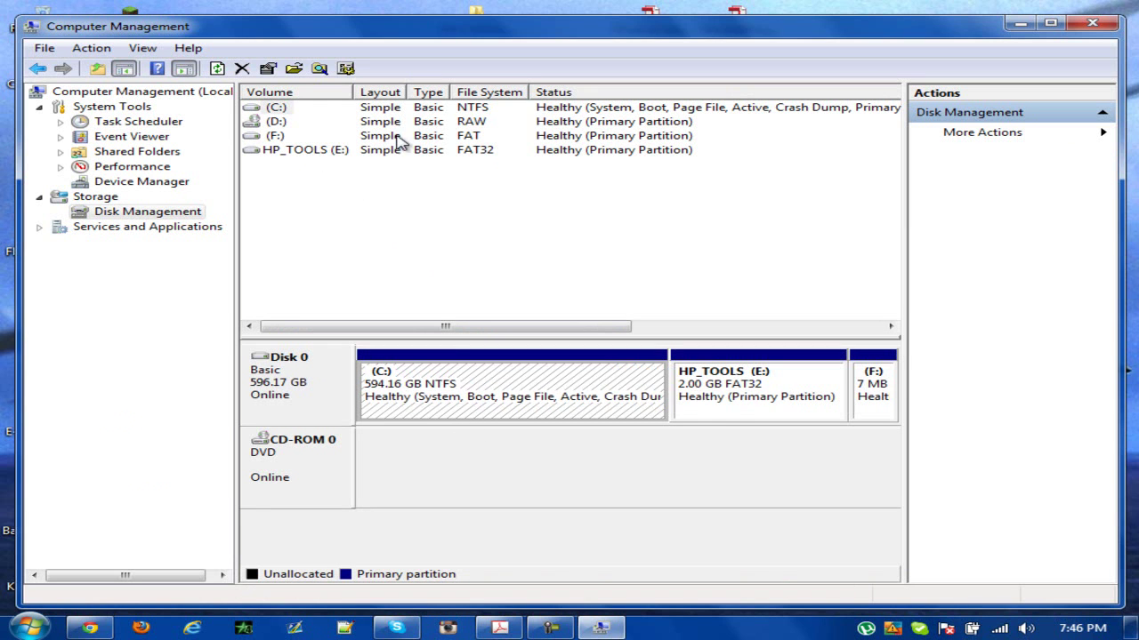
right_click(626, 379)
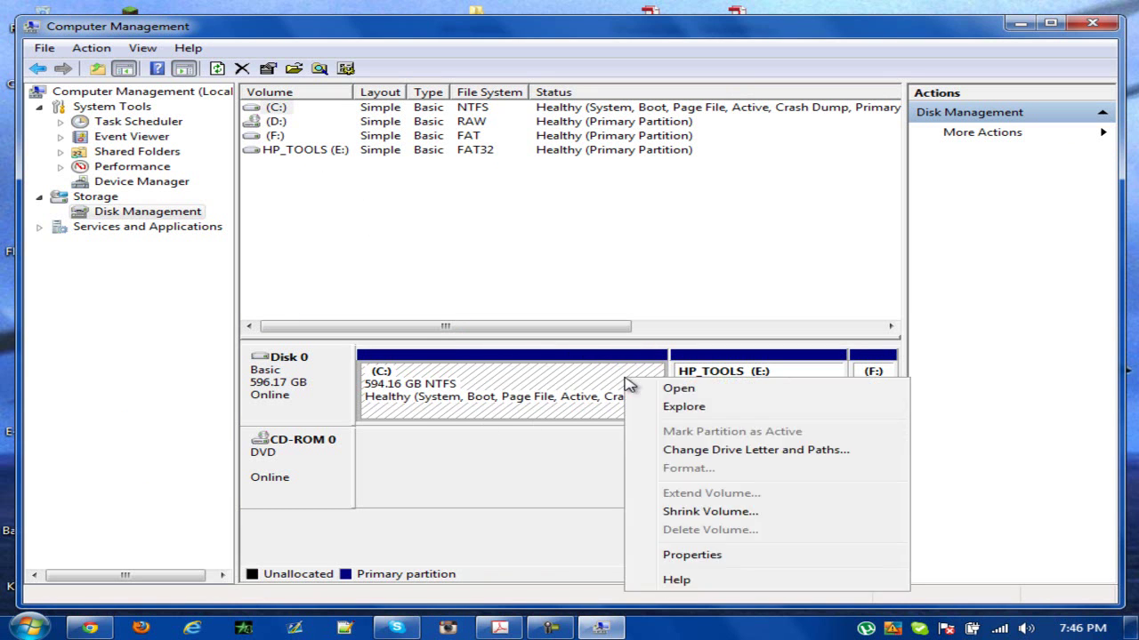
left_click(754, 512)
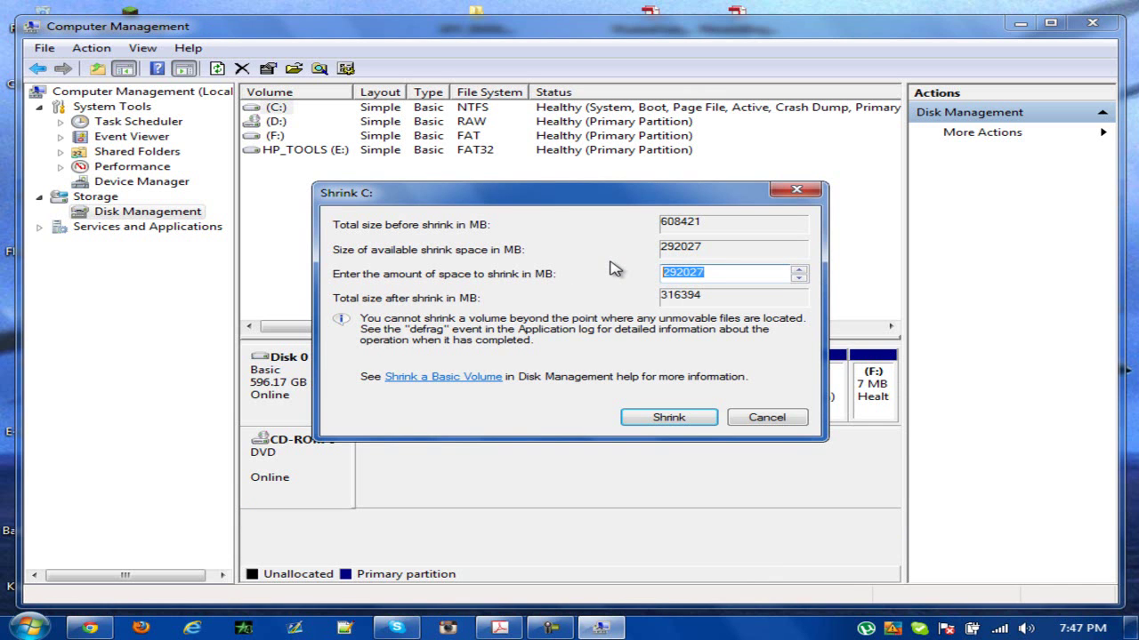
left_click(735, 272)
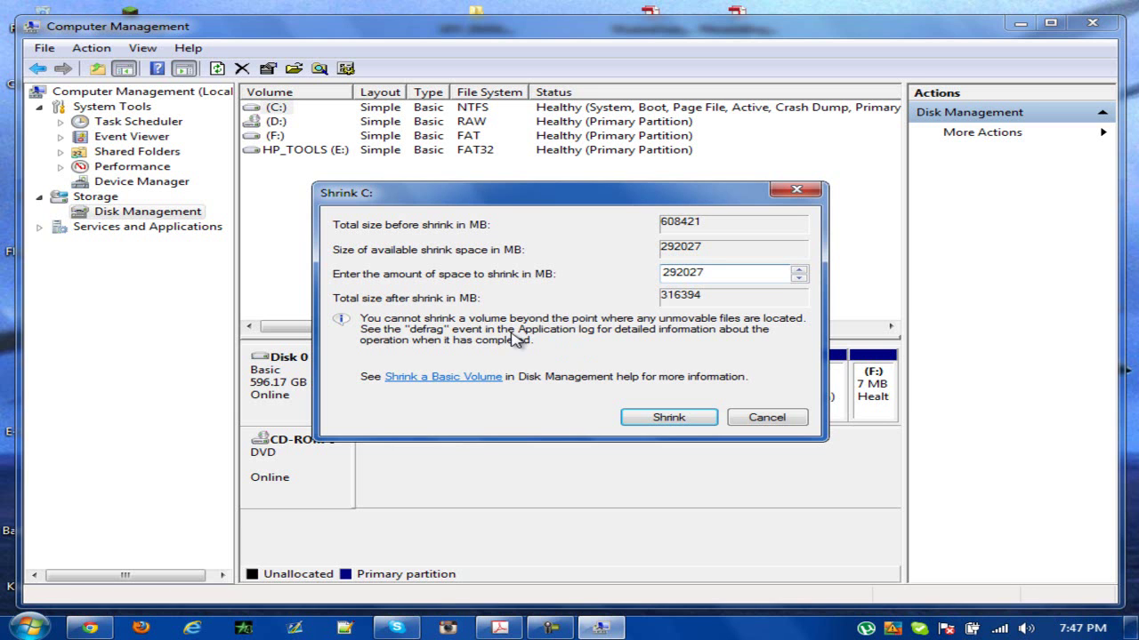
Launch Calculator from the Start menu search with 'calc'.
key("super")
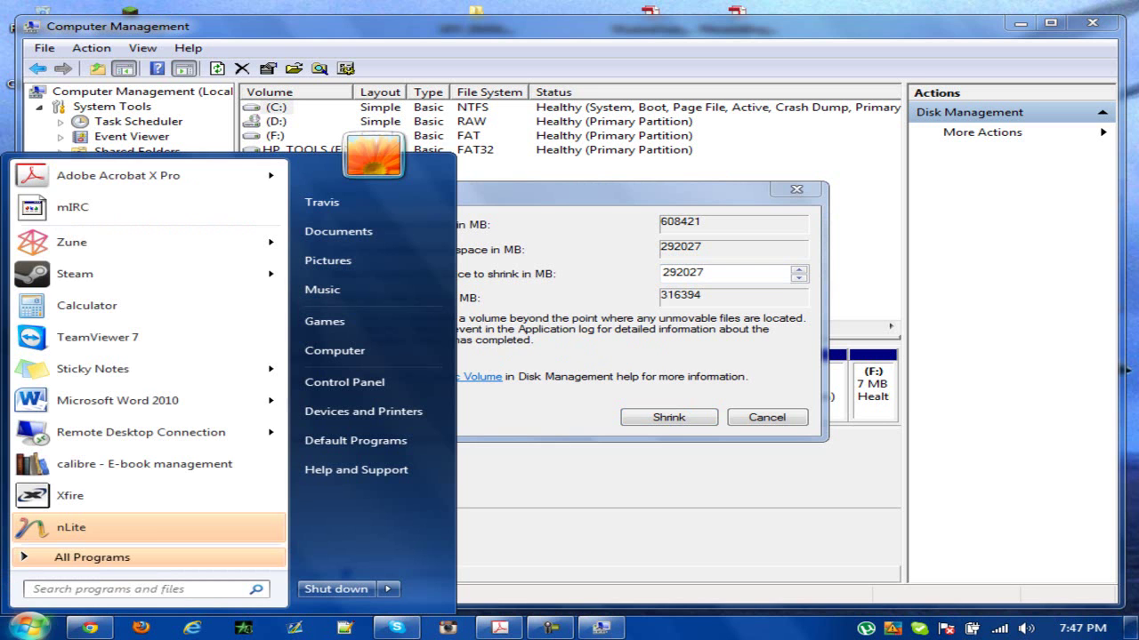
type("calc")
key("Return")
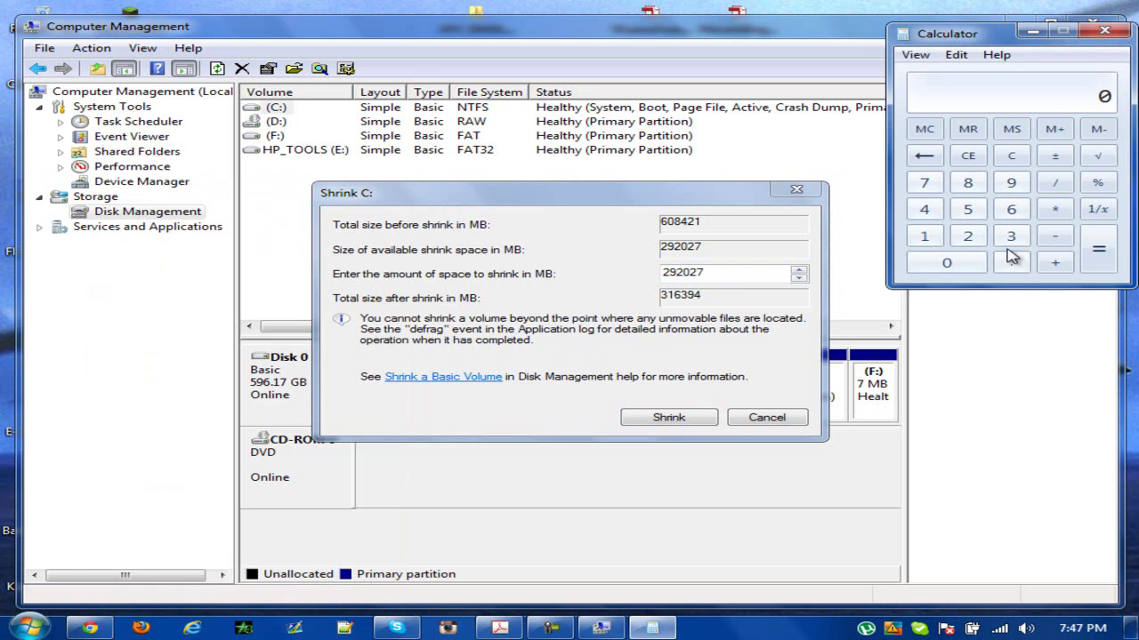
Compute 1024 × 50 in Calculator to get 51200.
left_click(940, 238)
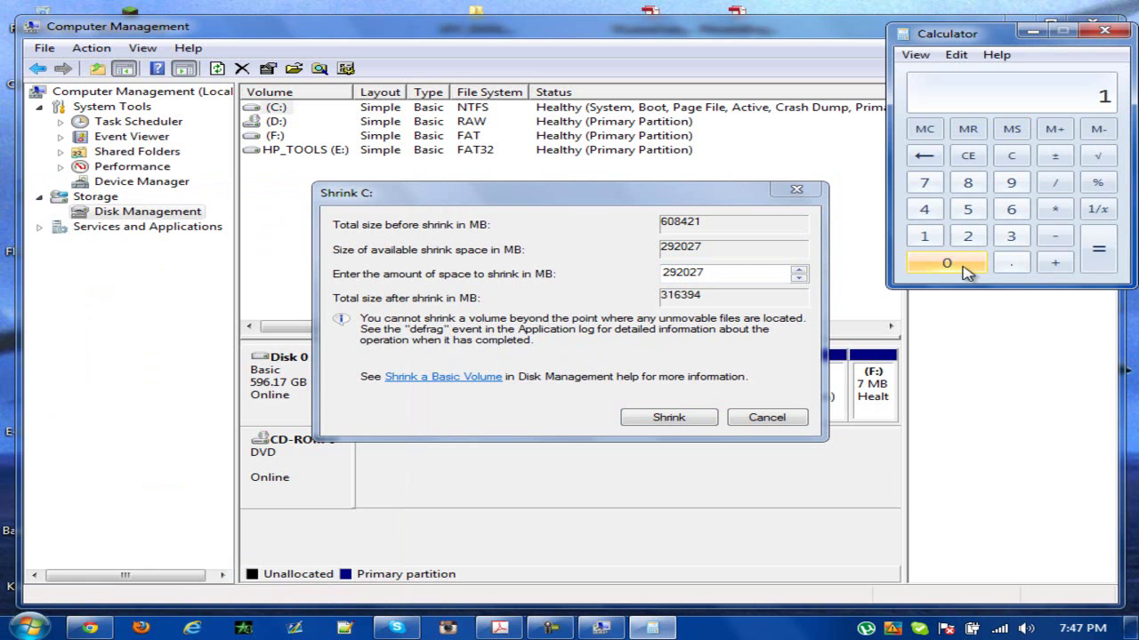
left_click(965, 265)
left_click(968, 237)
left_click(922, 210)
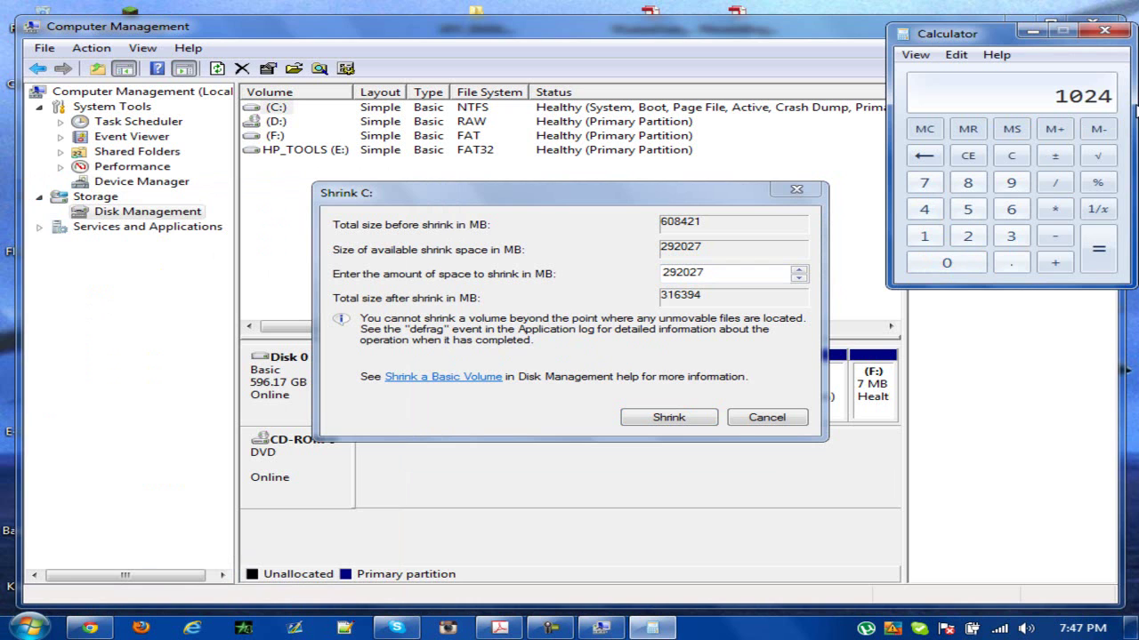
left_click(1056, 211)
left_click(972, 210)
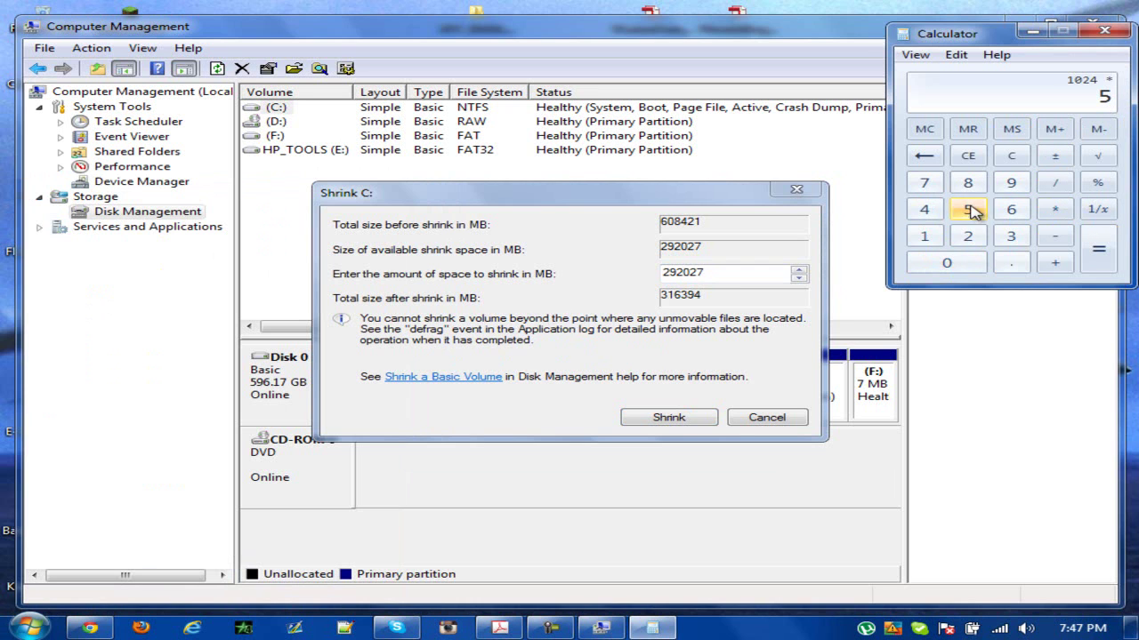
left_click(966, 267)
left_click(1105, 254)
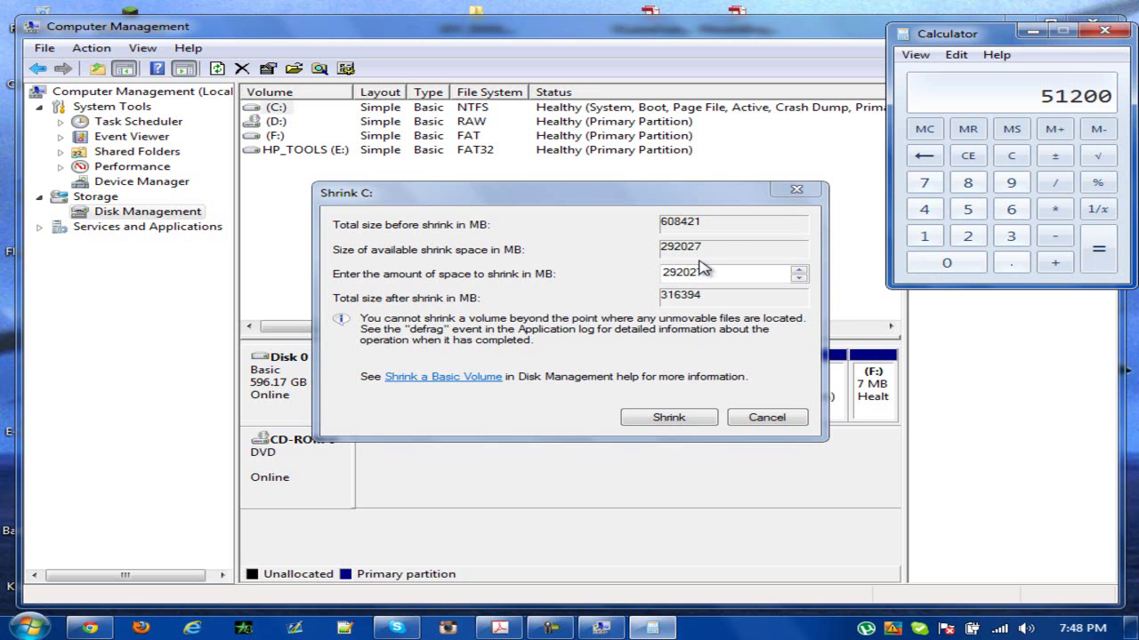
Shrink C: by 51200 MB, leaving C: at 544.16 GB and 50.00 GB unallocated.
left_click(406, 233)
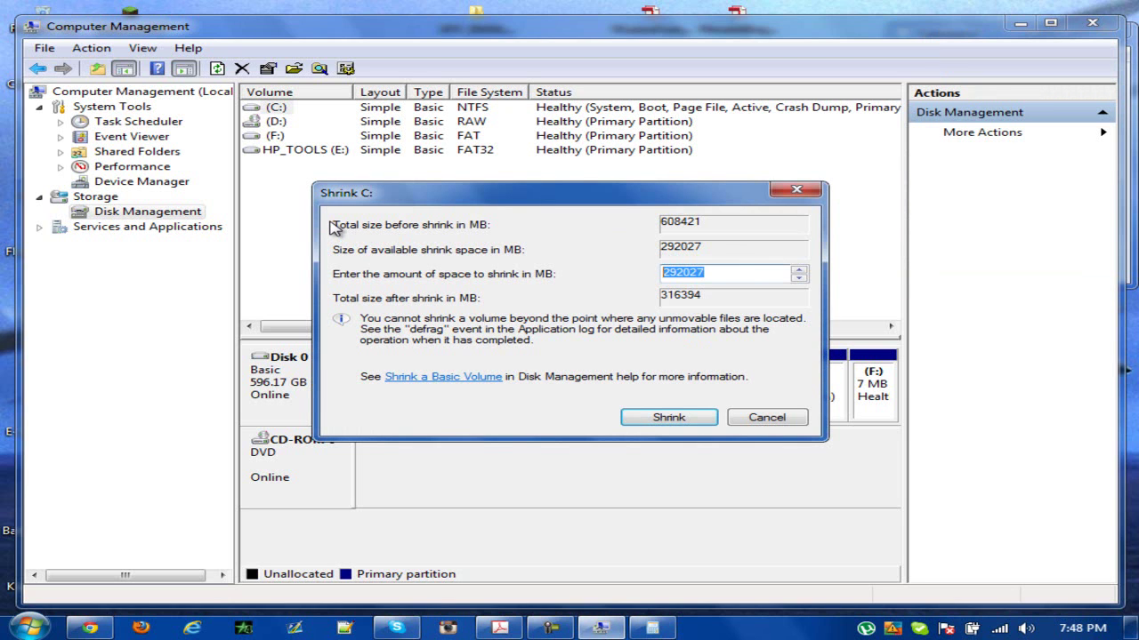
type("51")
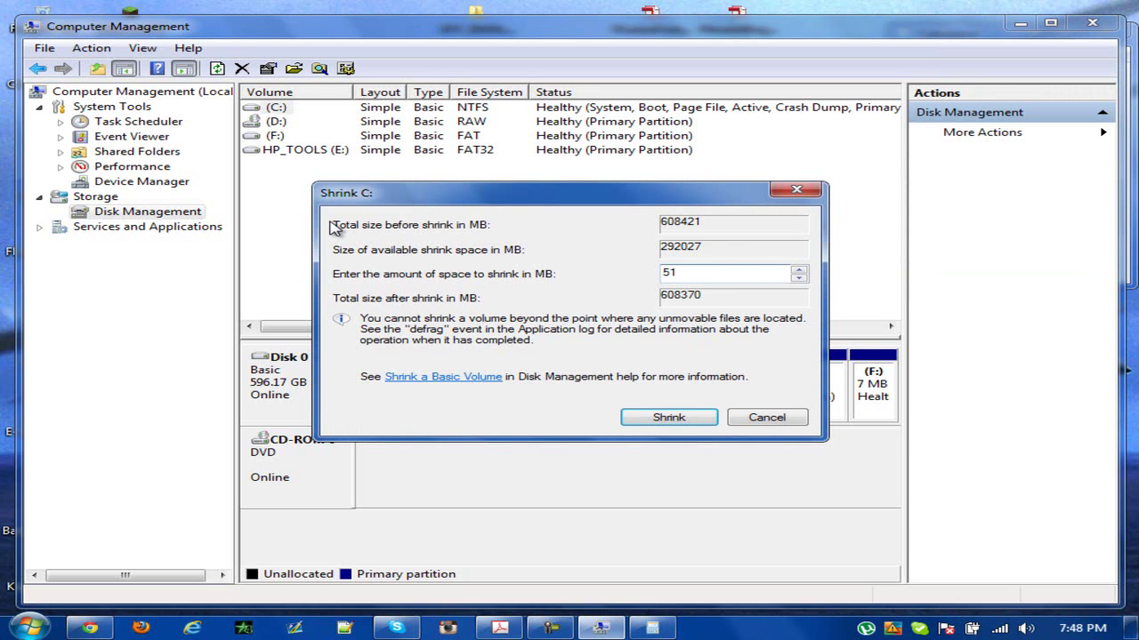
type("200")
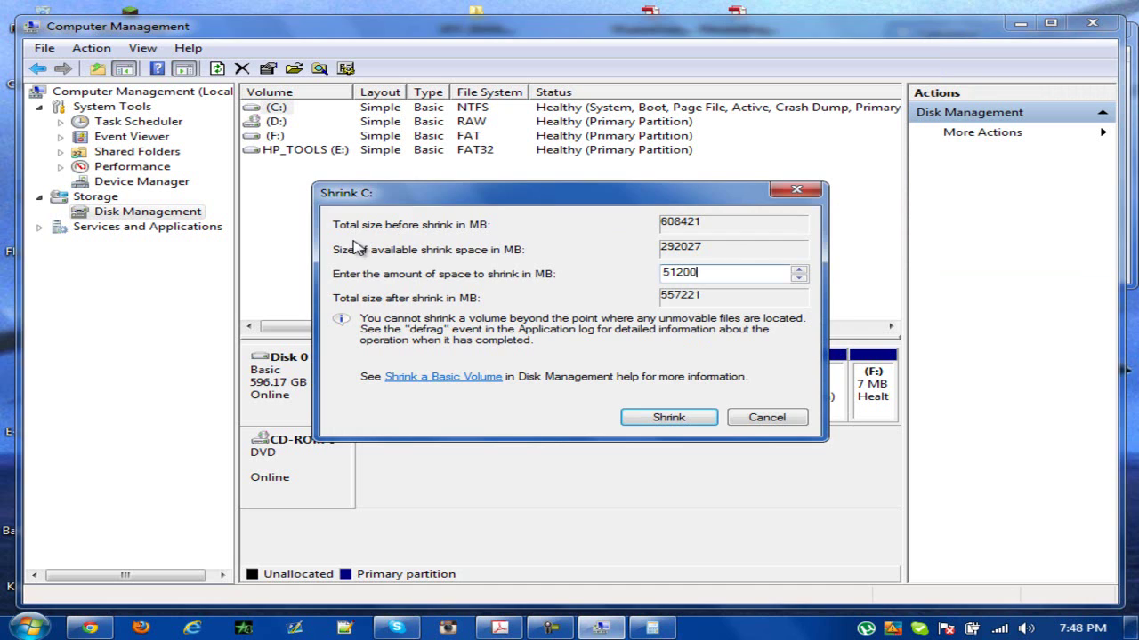
left_click(656, 418)
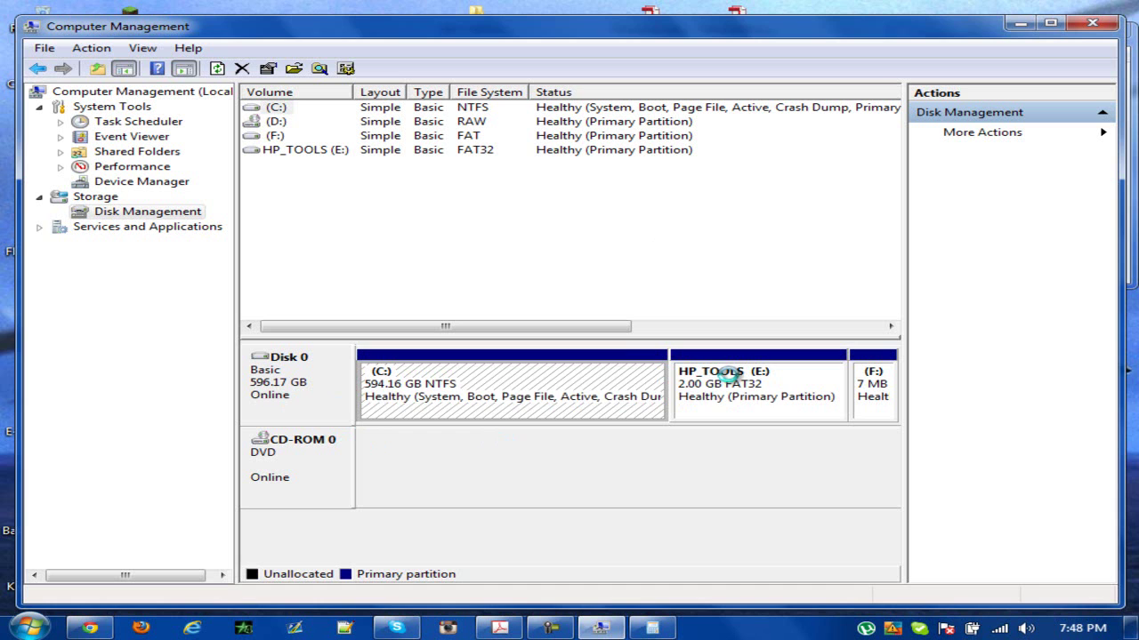
left_click(551, 628)
left_click(700, 538)
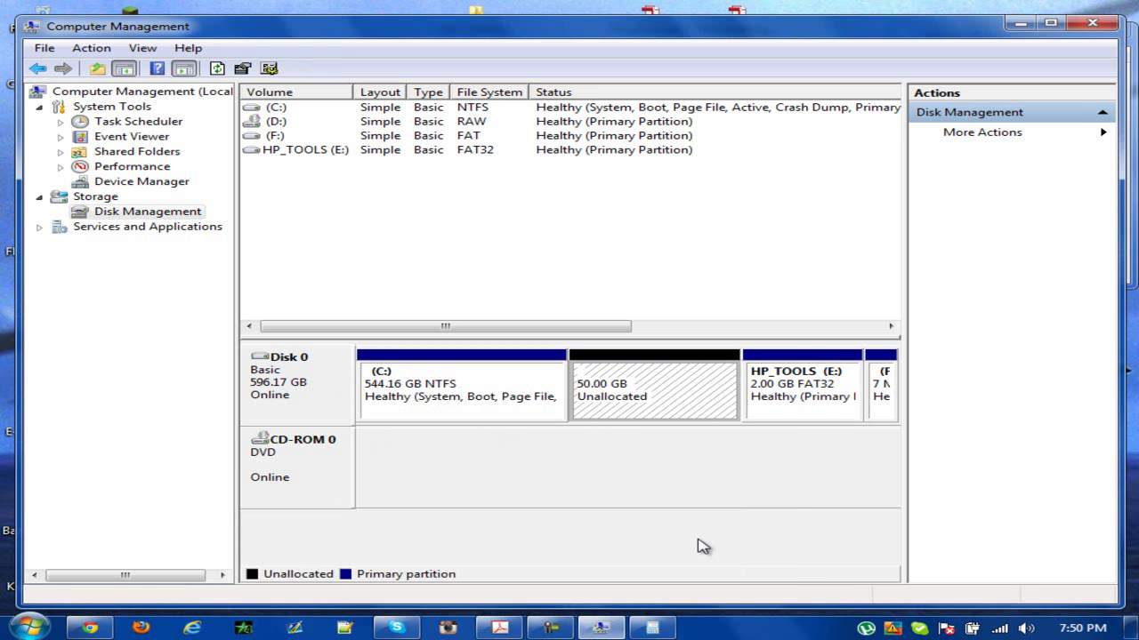
Start a New Simple Volume on the unallocated space at 51200 MB with drive letter A.
right_click(637, 391)
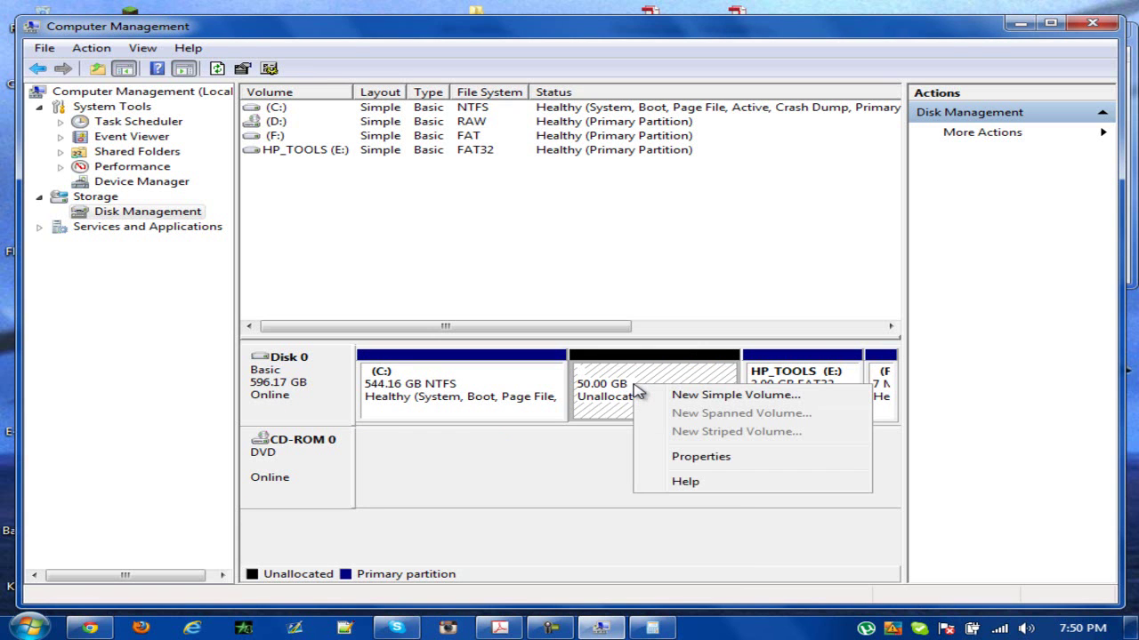
left_click(660, 396)
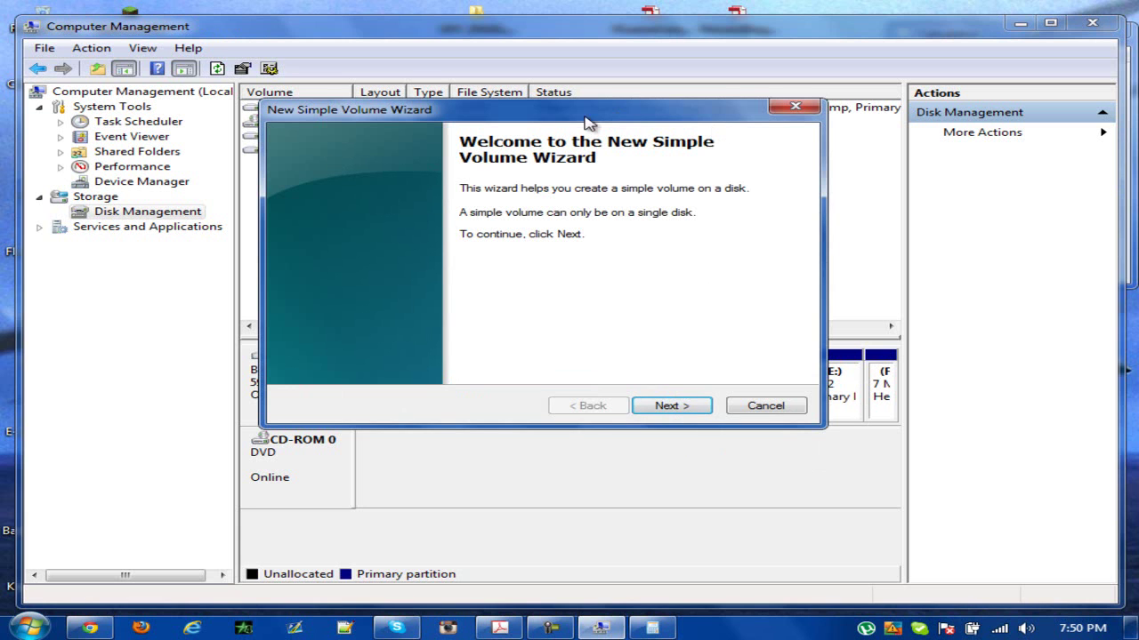
left_click(676, 409)
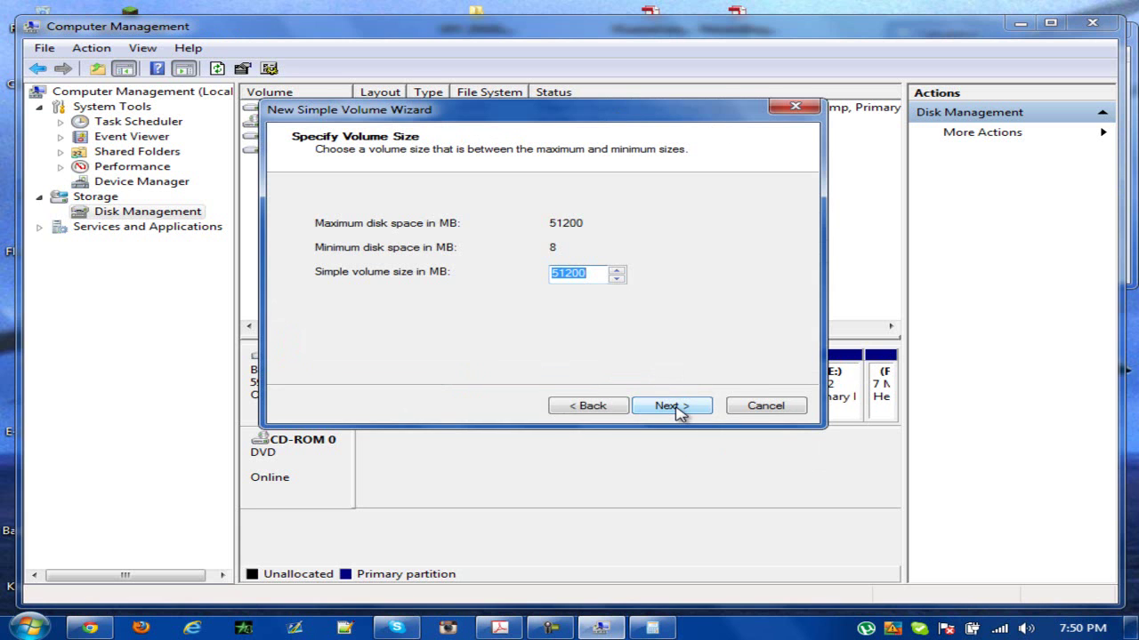
left_click(676, 409)
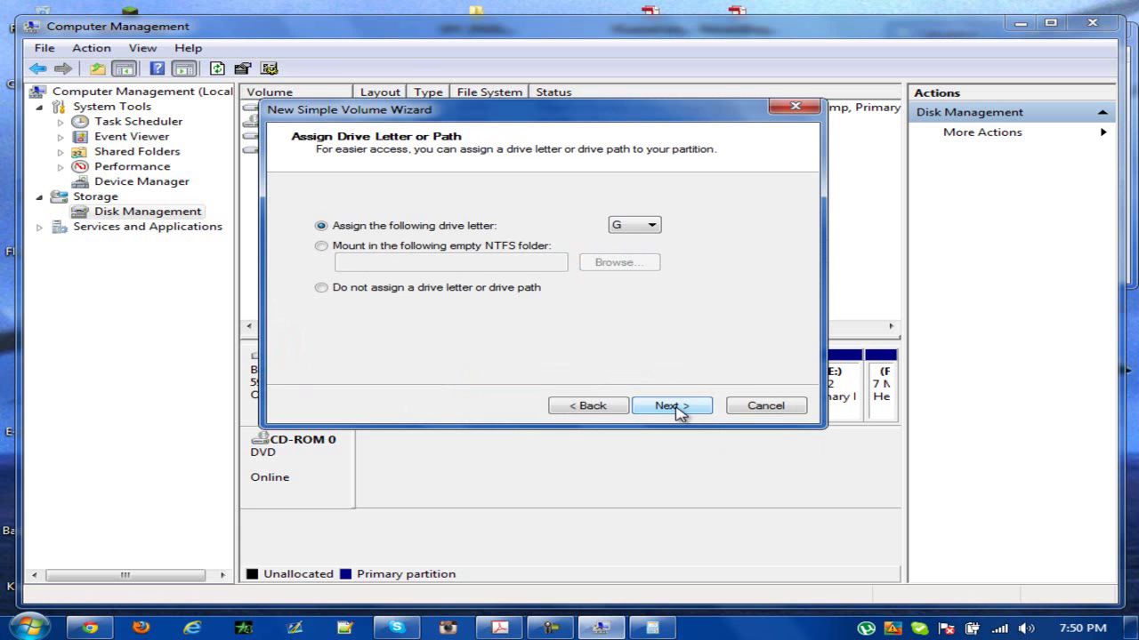
left_click(652, 226)
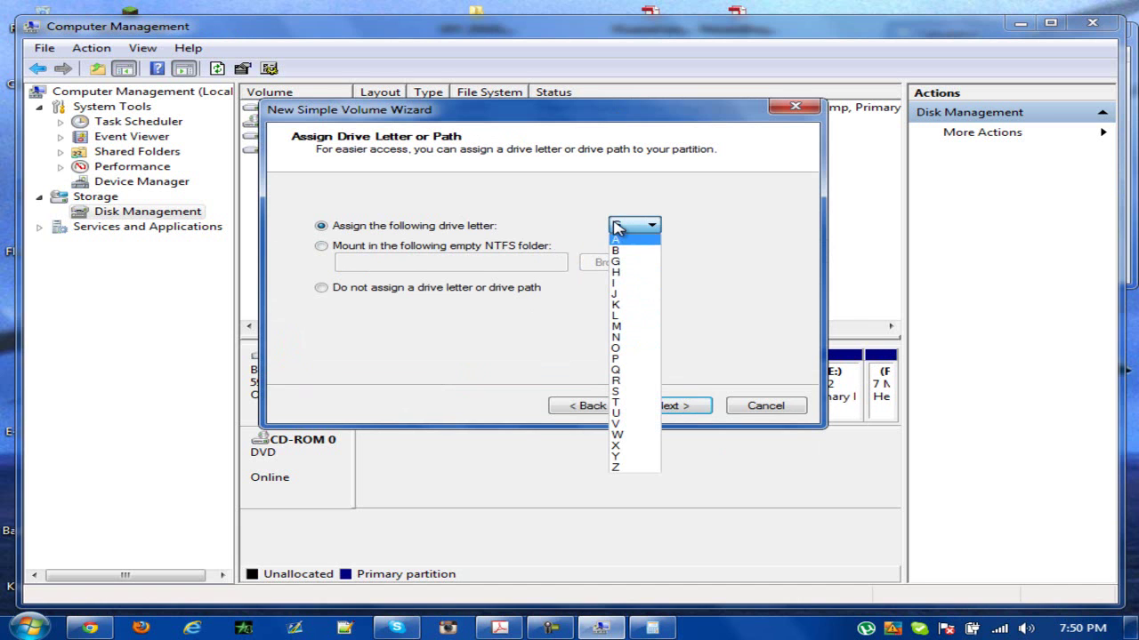
left_click(645, 241)
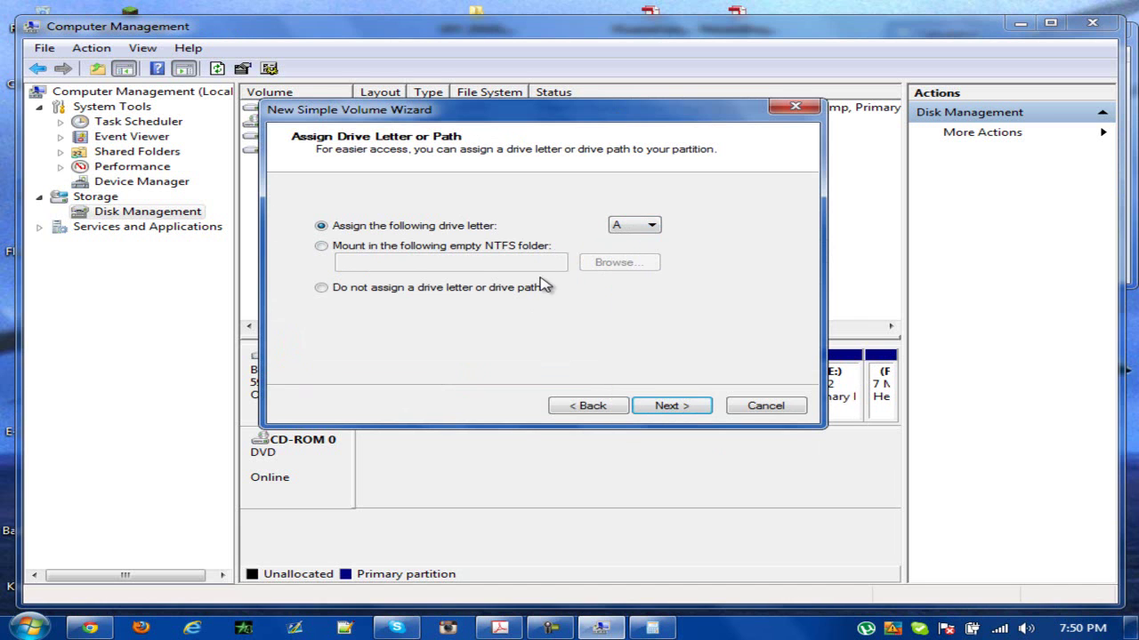
left_click(651, 409)
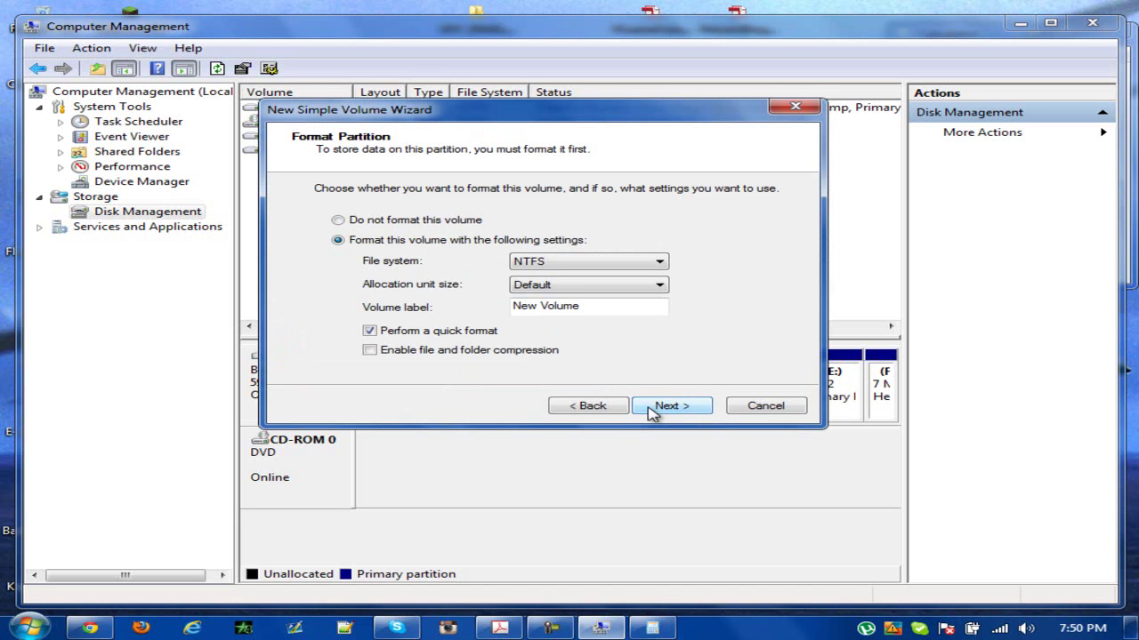
Format the volume as NTFS with the label 'Windows XP'.
left_click(627, 312)
left_click_drag(627, 313, 3, 252)
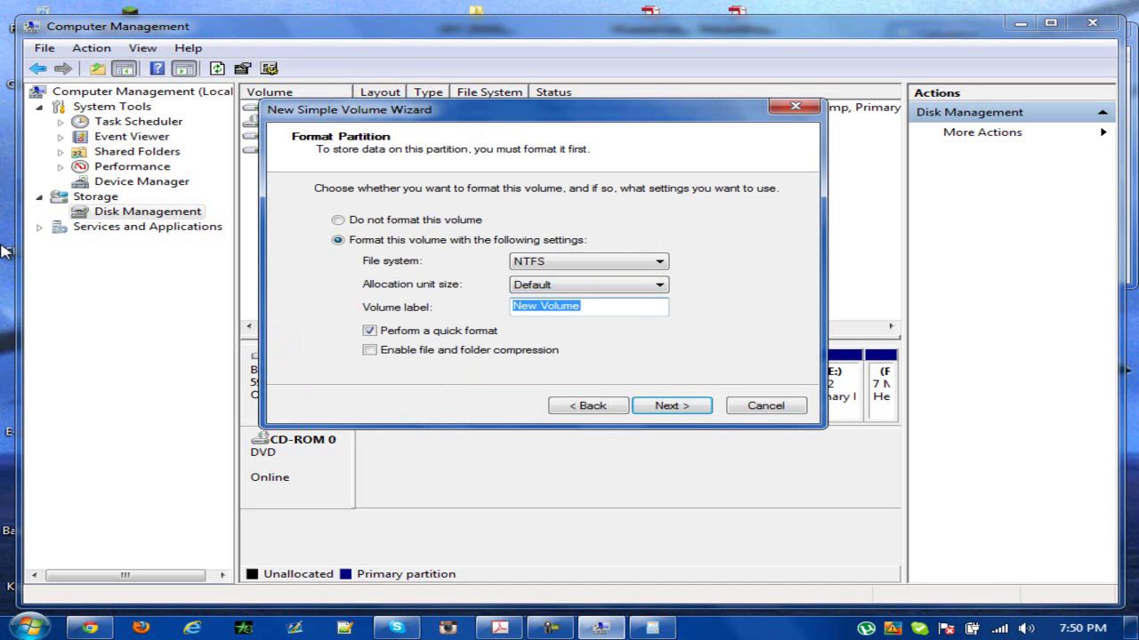
type("Windows")
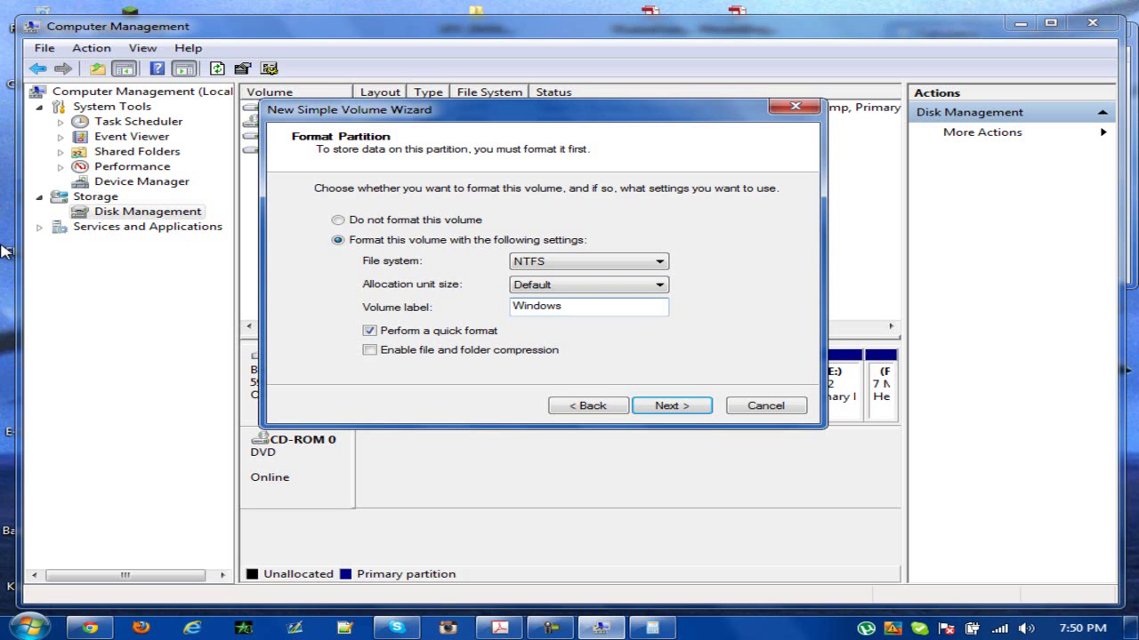
type(" XP")
left_click(701, 407)
Finish the wizard and select the new 50.00 GB Windows XP (A:) partition.
left_click(701, 407)
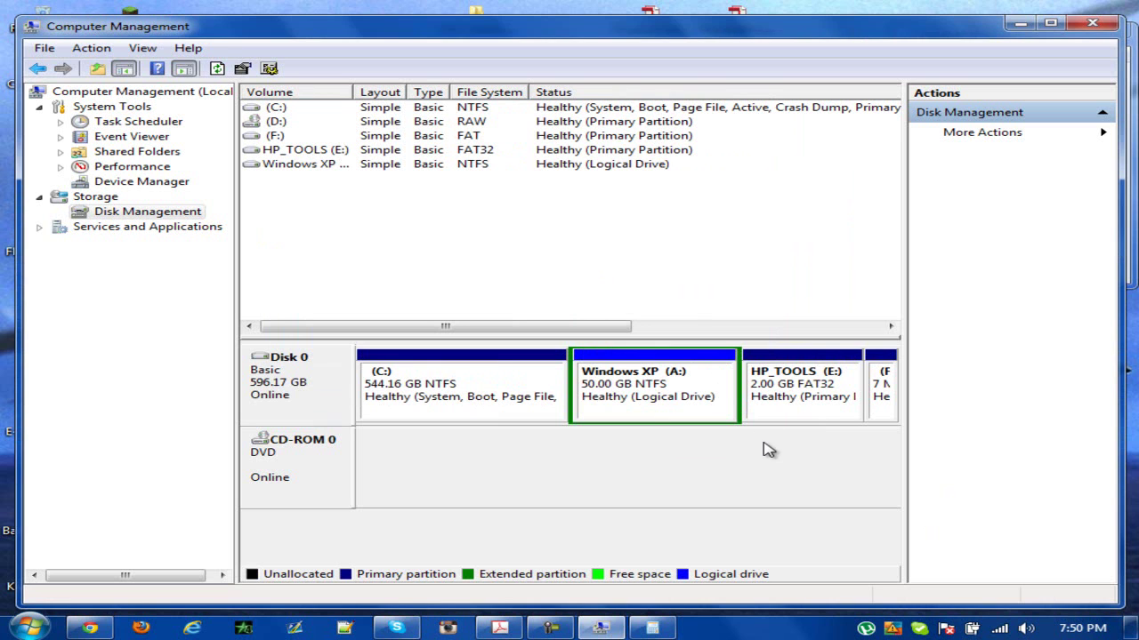
left_click(696, 403)
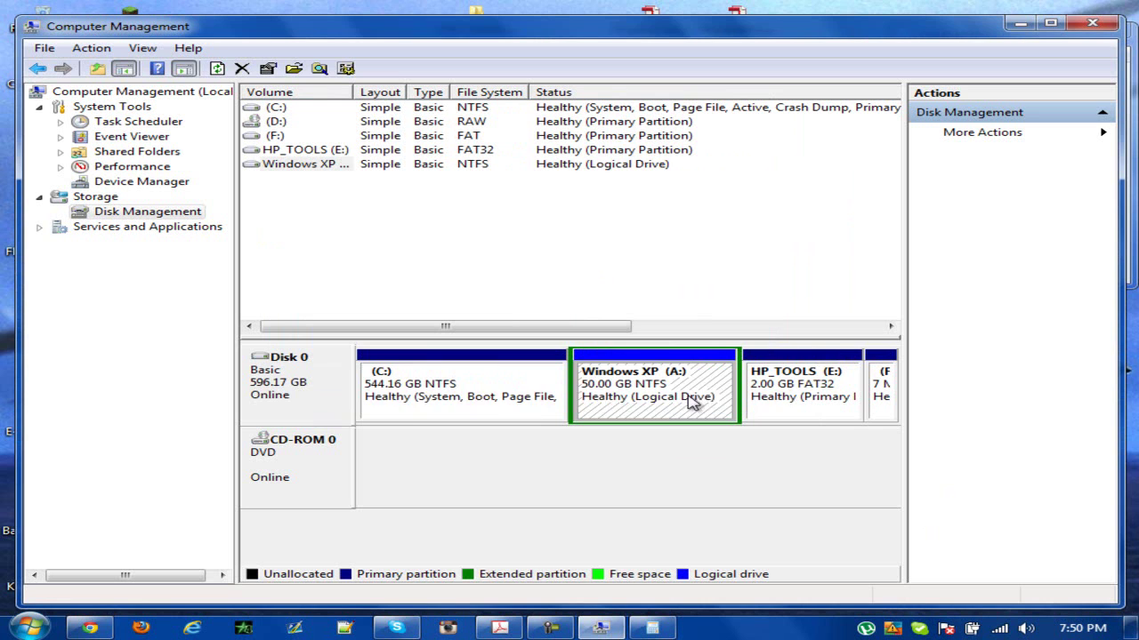